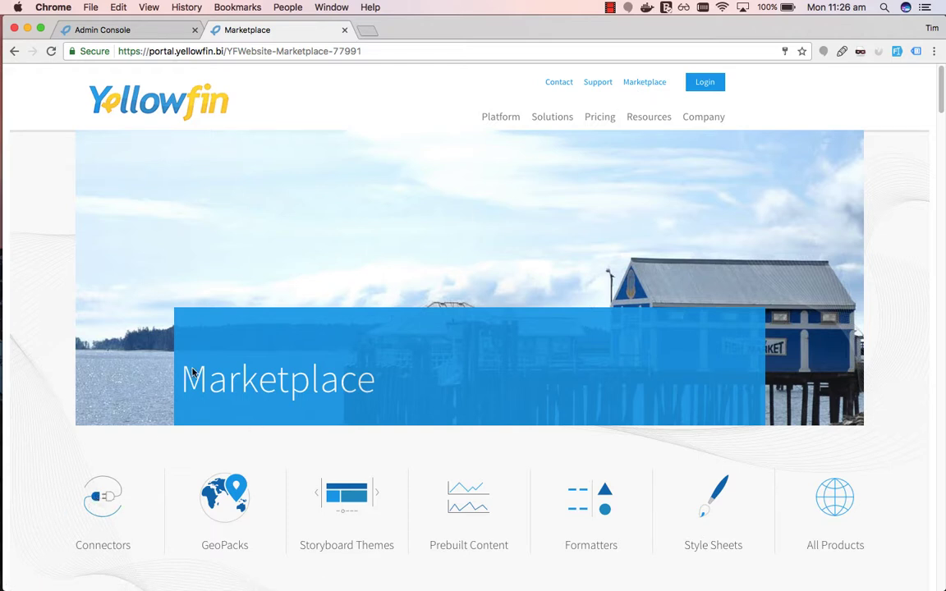
Step: Switch to the Admin Console and go to Administration > Plugin Management
click(161, 32)
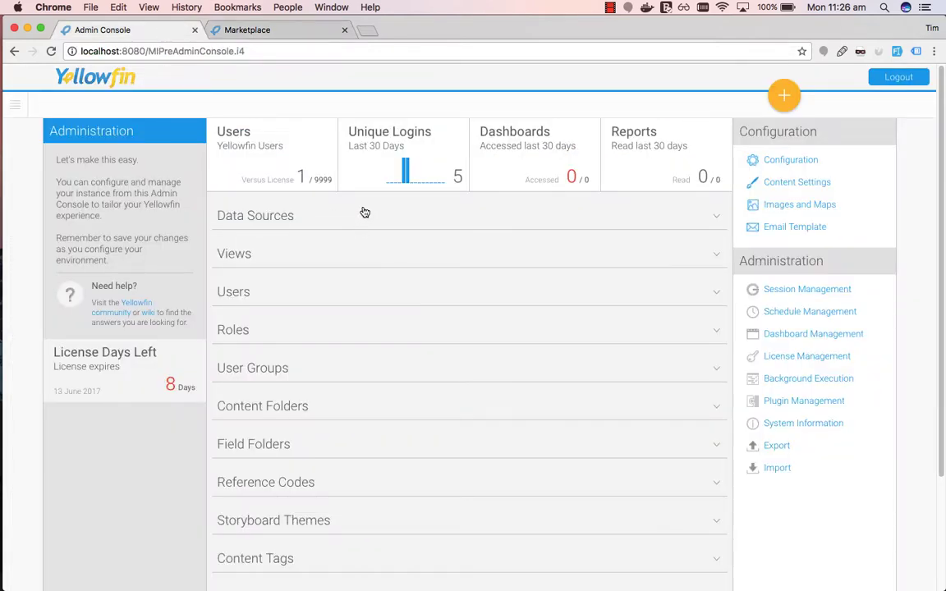
click(23, 99)
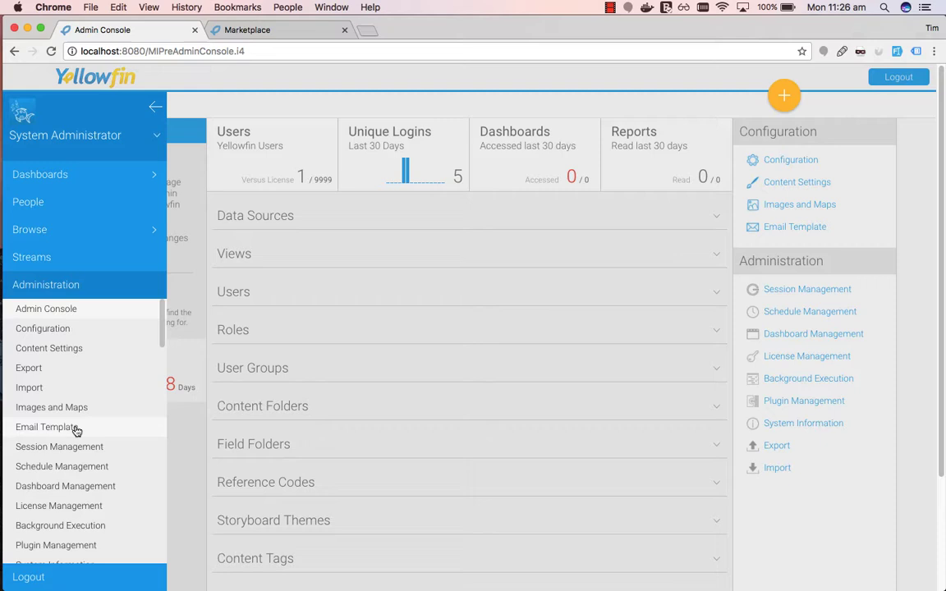
click(56, 546)
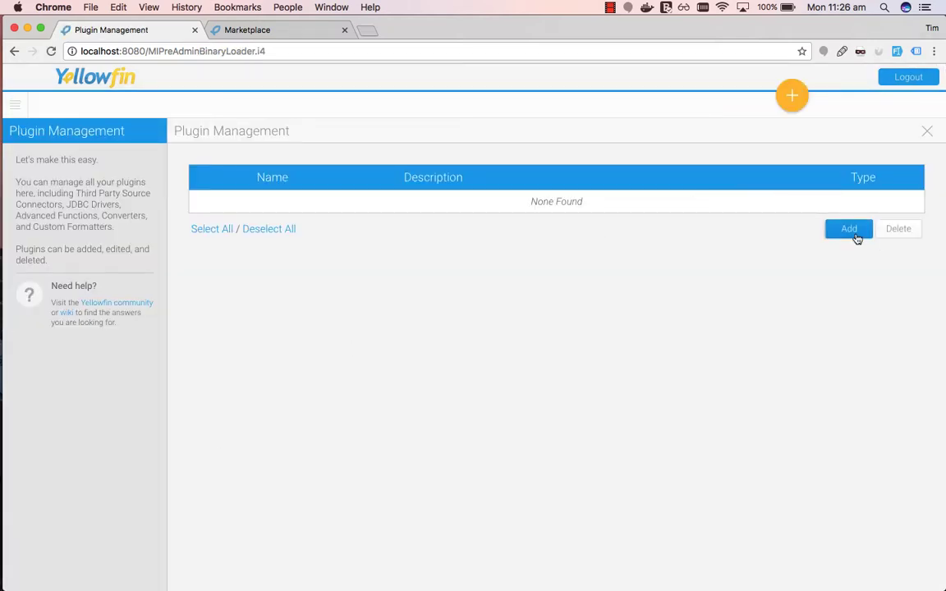
Step: Start a new plugin named 'GitLab' with description 'This is gitlab connector'
click(850, 229)
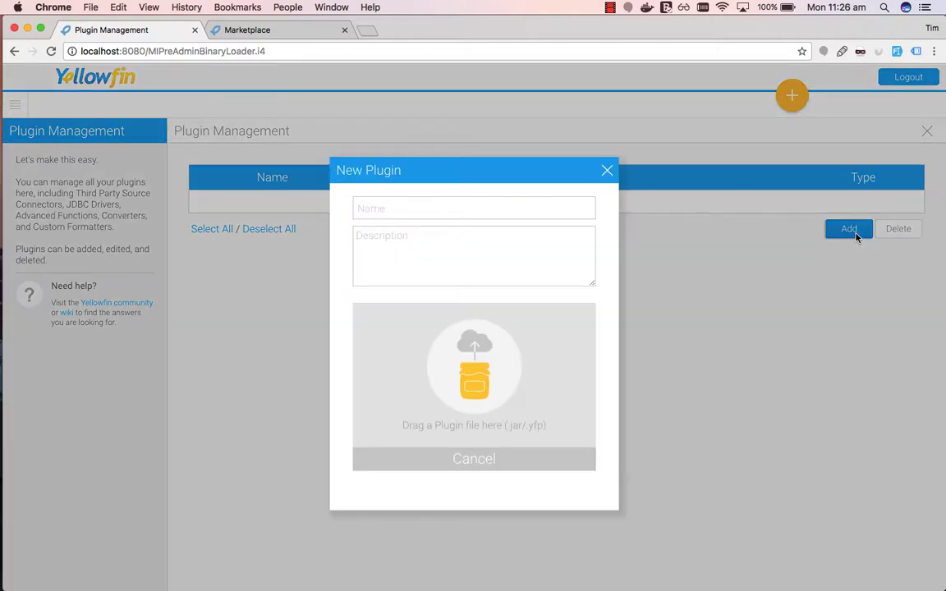
click(466, 210)
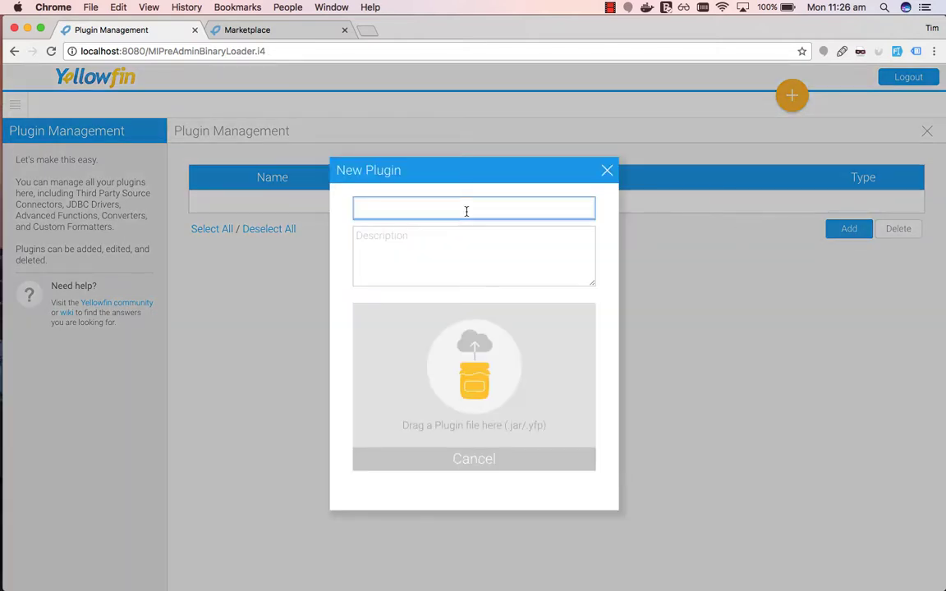
text(GitLab)
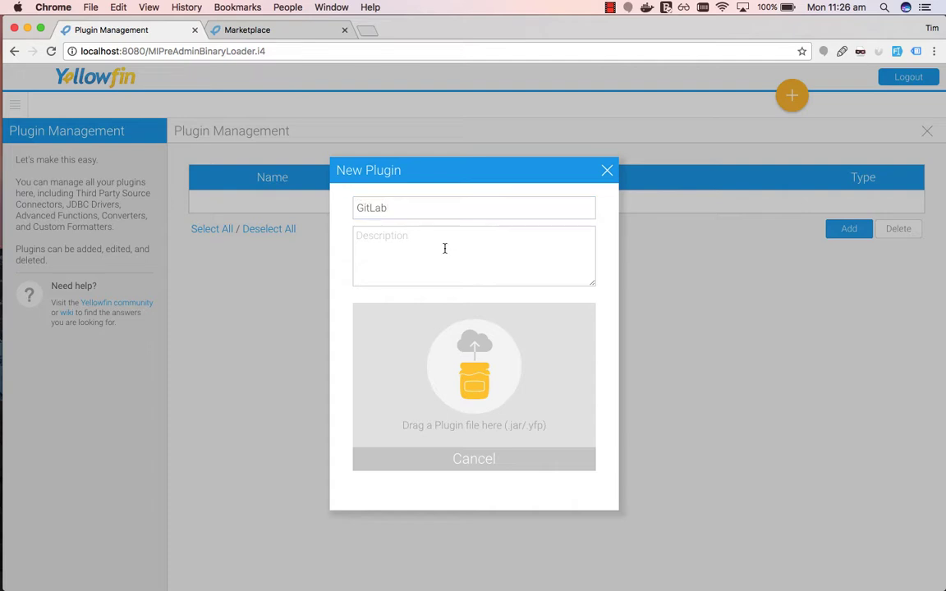
click(444, 248)
text(This is gi)
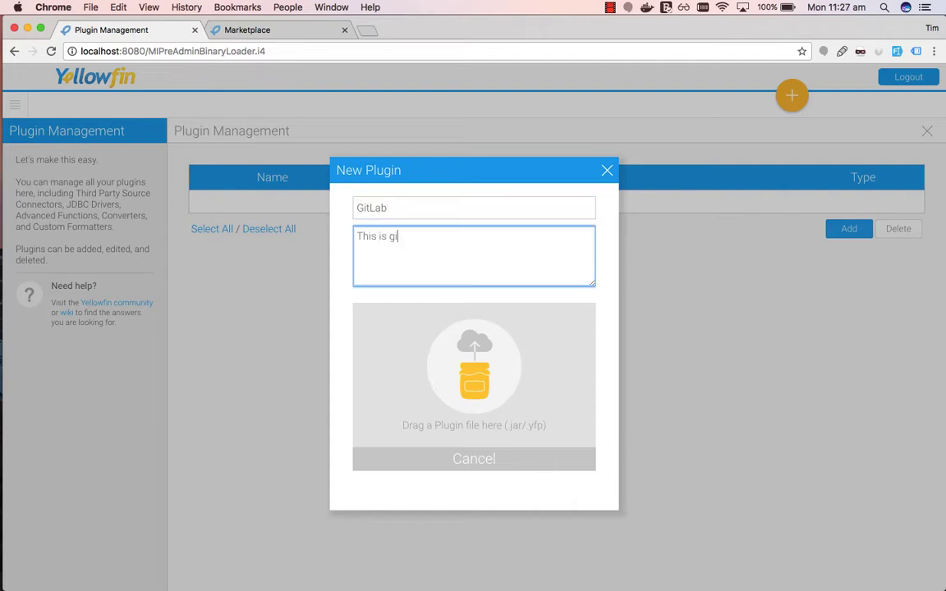
text(tlab connector)
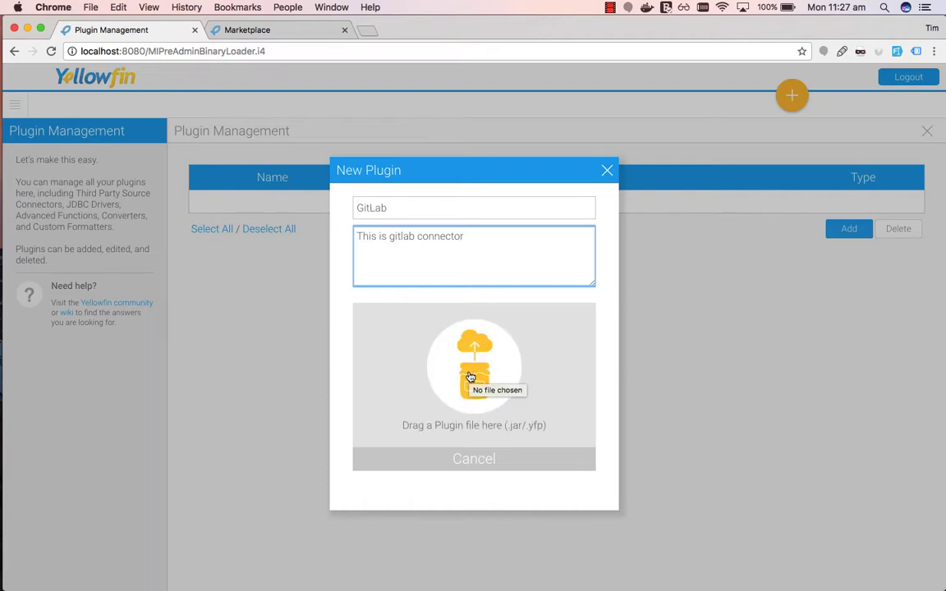
Step: Upload gitlab-connector-02062017.yfp as the plugin file and submit the plugin
click(471, 377)
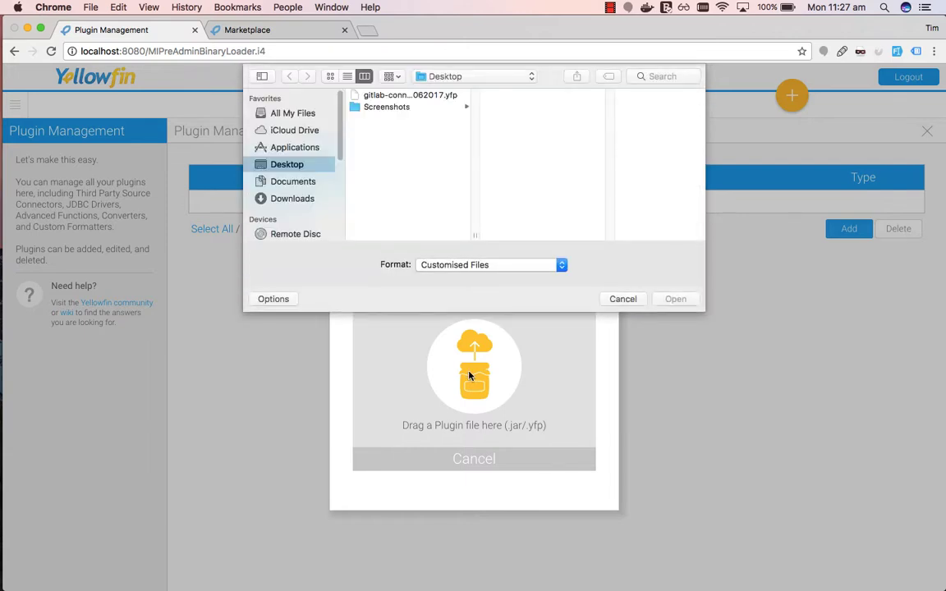
click(408, 96)
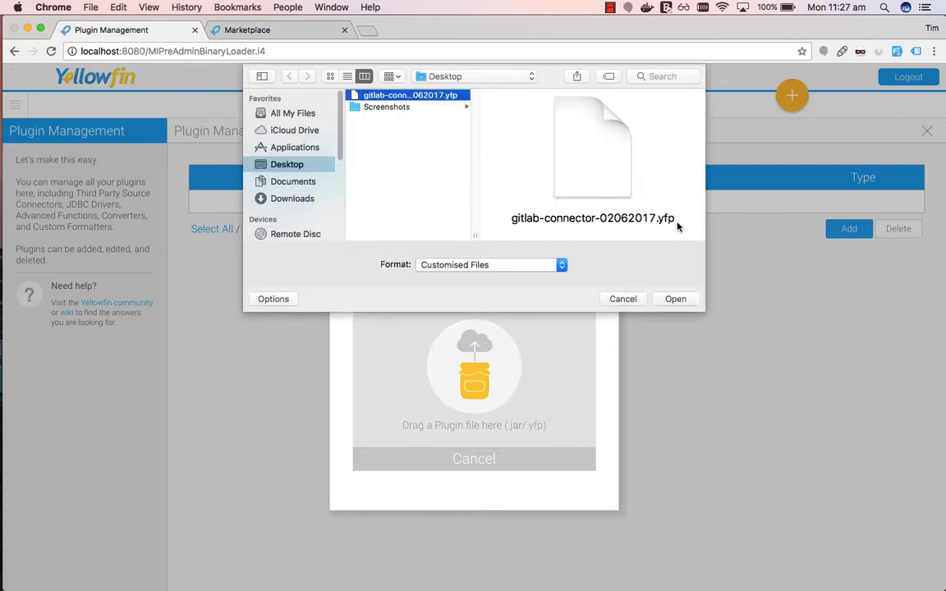
click(674, 299)
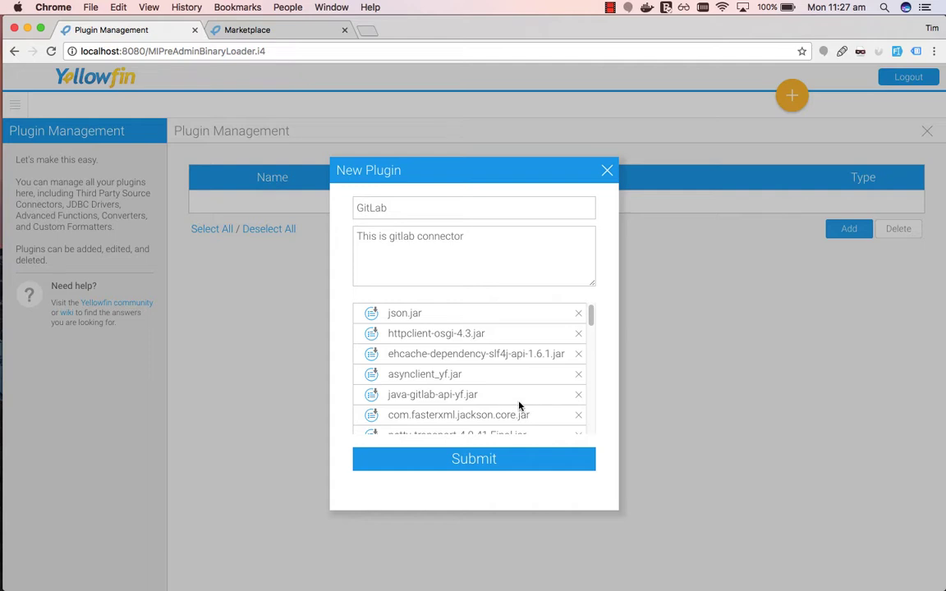
click(483, 463)
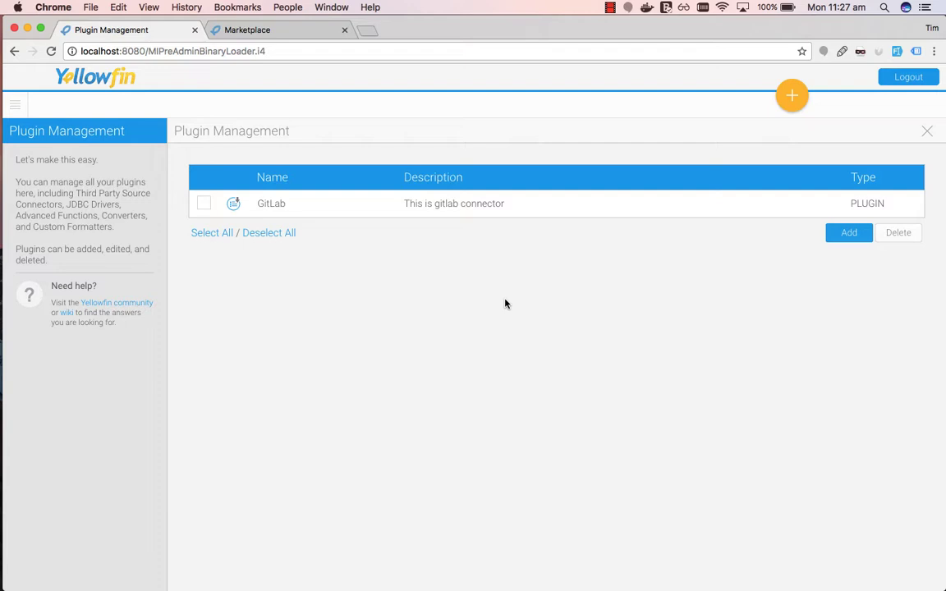
Step: With GitLab now listed among plugins, return to the Admin Console
click(15, 105)
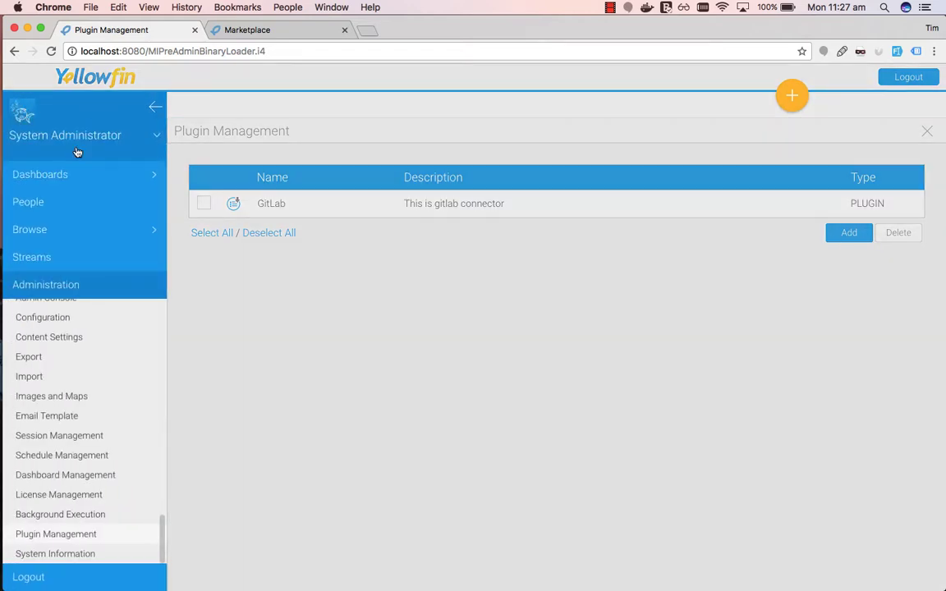
scroll(76, 329, up, 1)
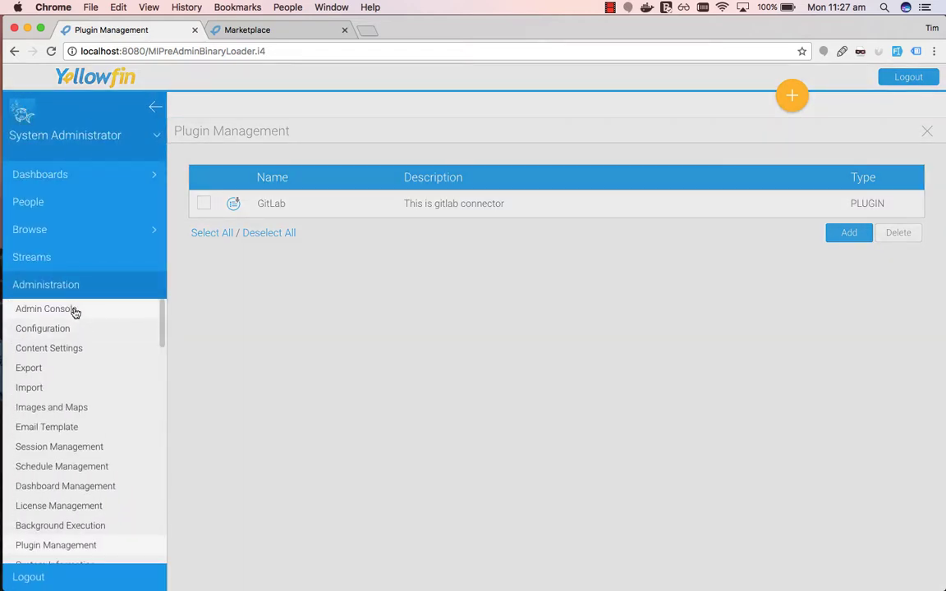
click(74, 313)
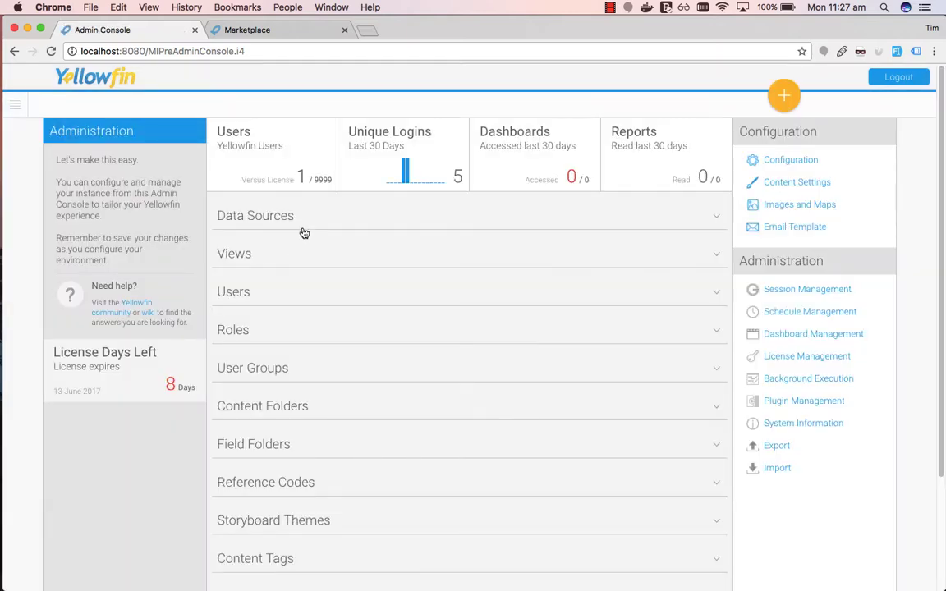
Step: Expand Data Sources and start a new connection to reach the GitLab platform option
click(277, 218)
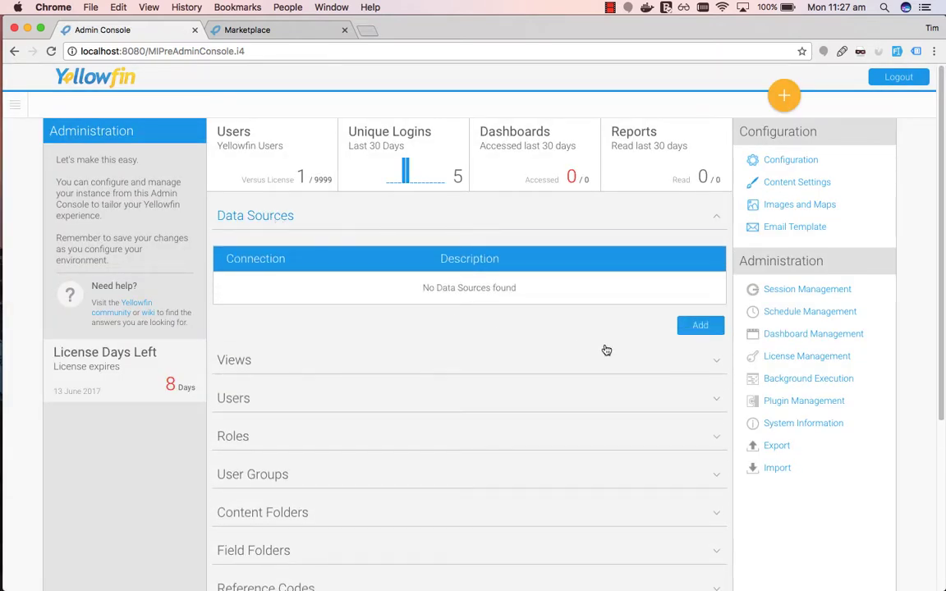
click(700, 327)
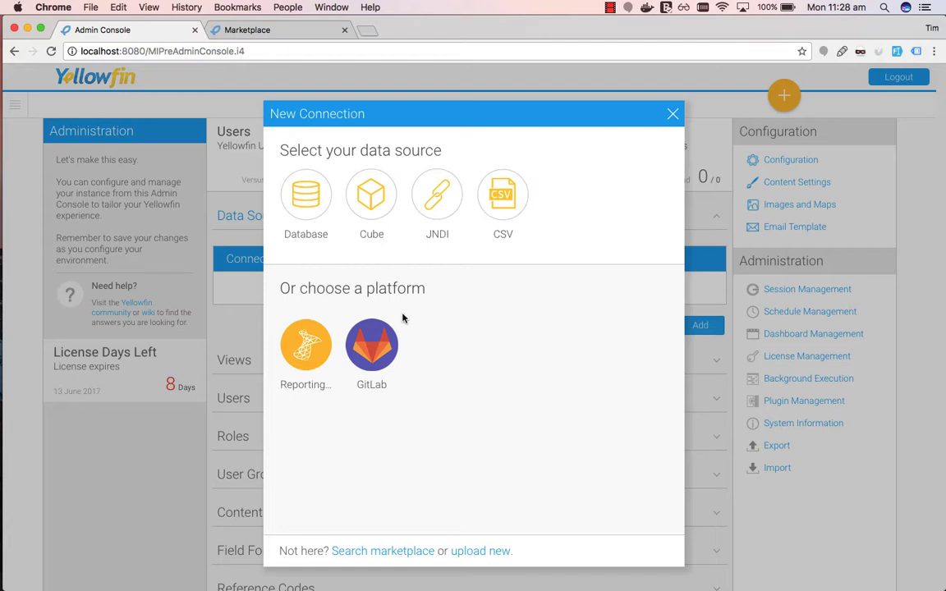
mouse_move(379, 355)
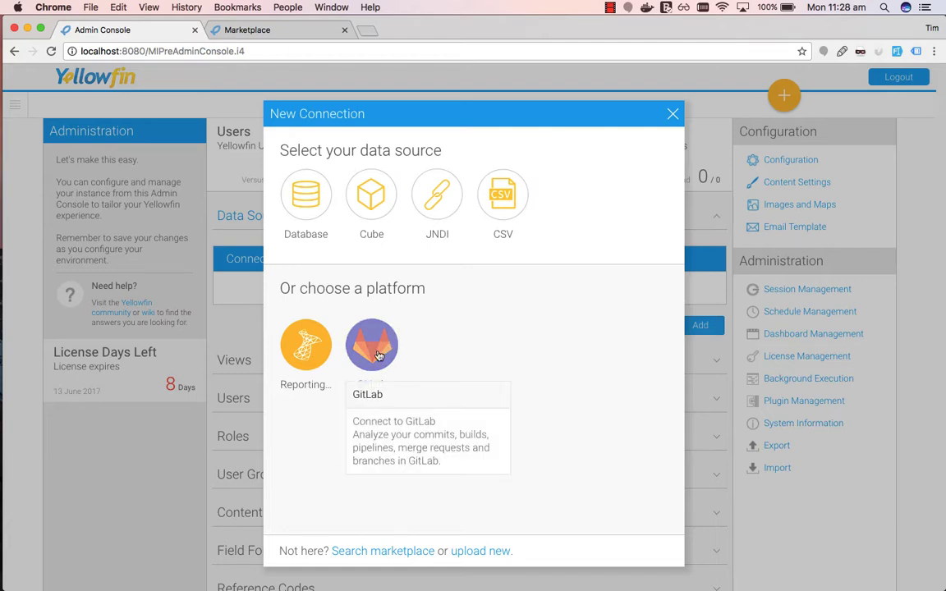
Step: Choose the GitLab platform, name the connection 'GitLab' and describe it 'This is GitLab data source'
click(379, 354)
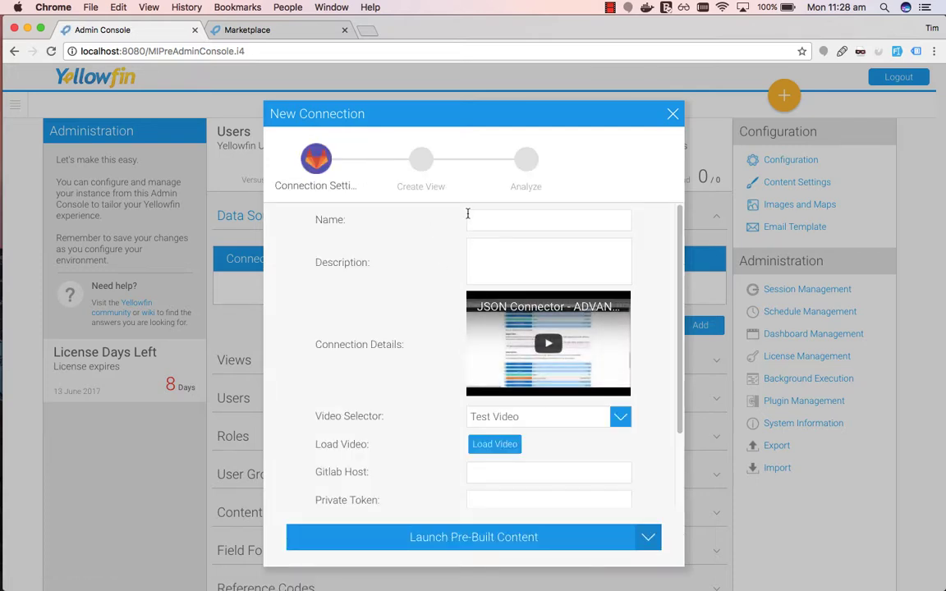
click(503, 214)
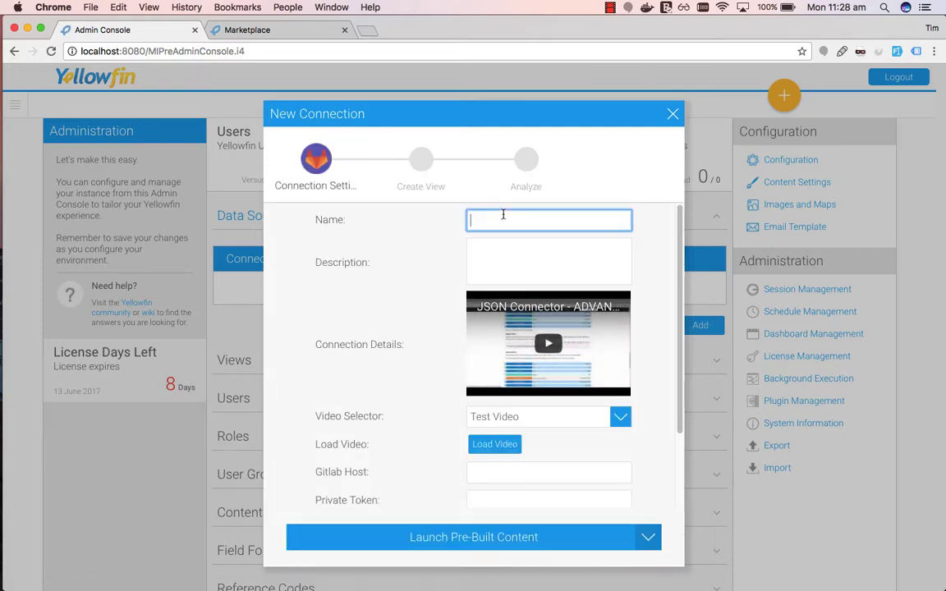
text(GitLab)
click(540, 256)
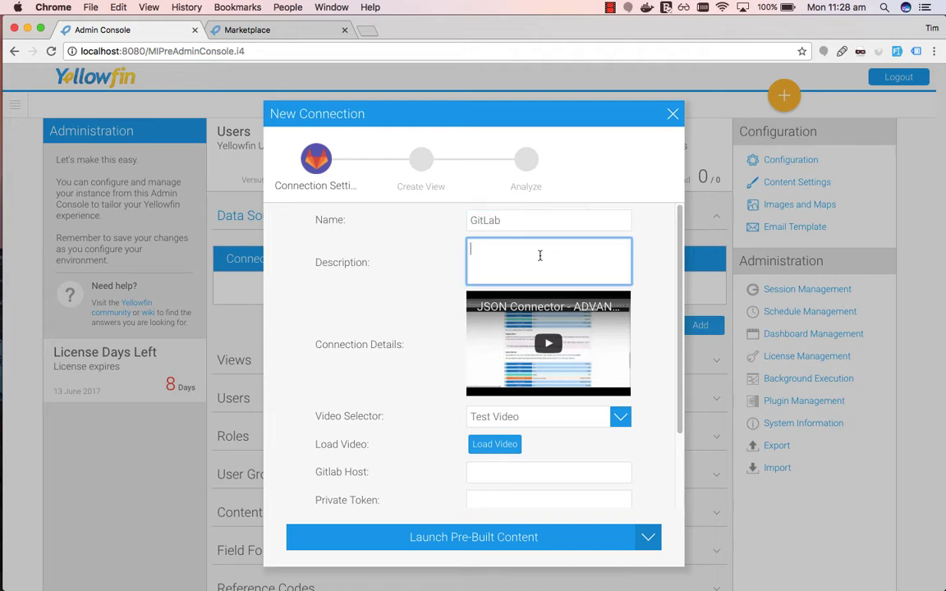
text(This is GitLab data source)
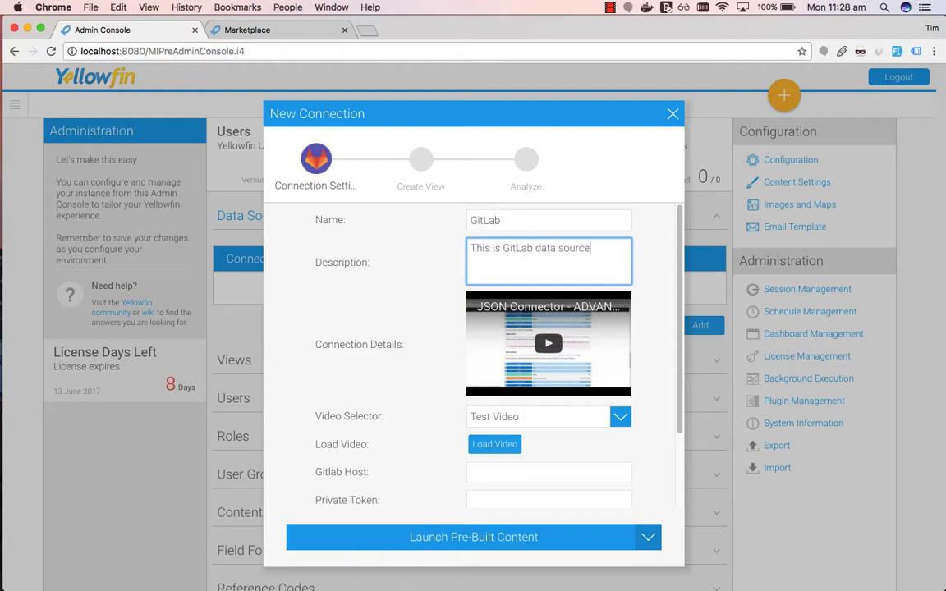
scroll(406, 261, down, 3)
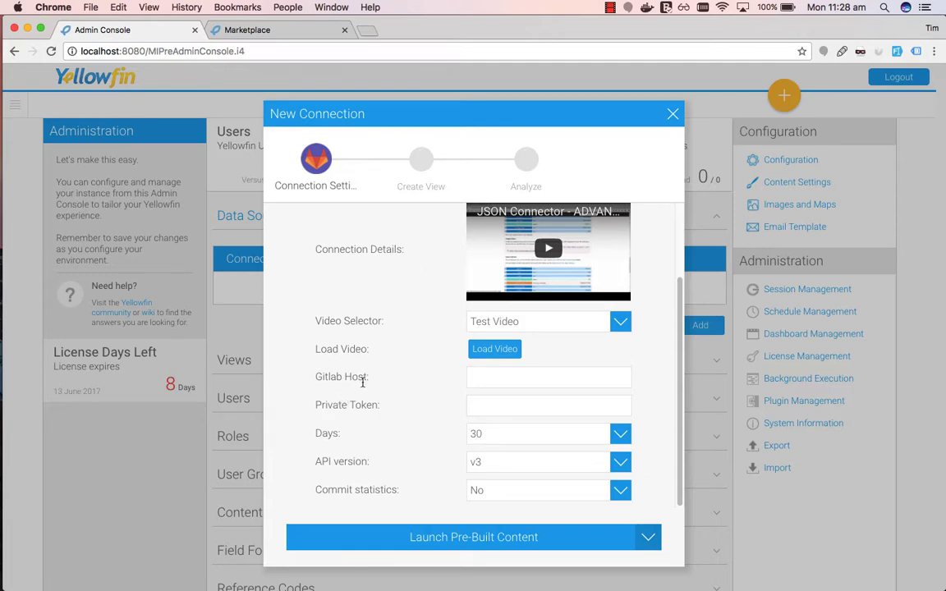
mouse_move(369, 378)
mouse_down()
mouse_move(313, 376)
mouse_move(356, 378)
mouse_up()
click(429, 382)
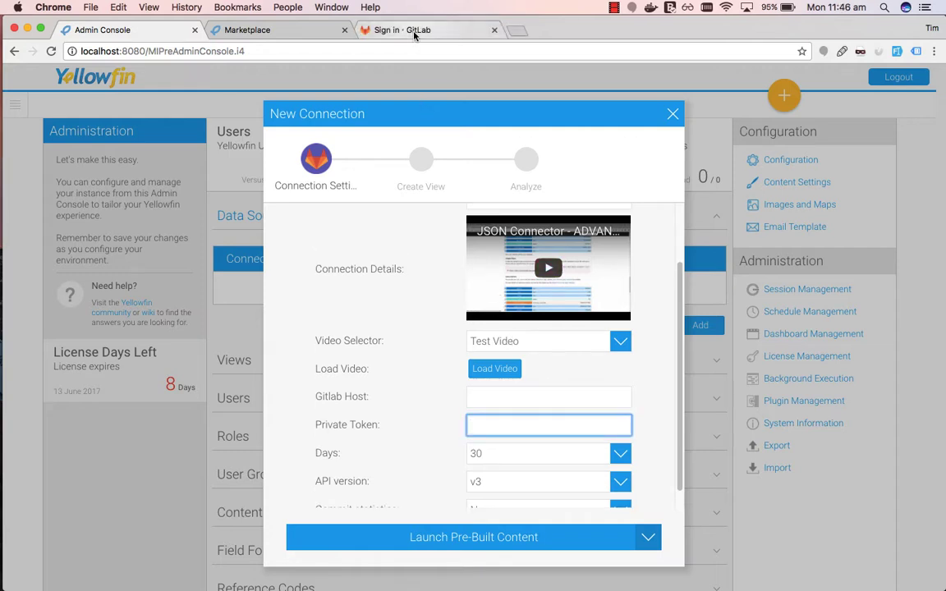
click(378, 28)
click(272, 51)
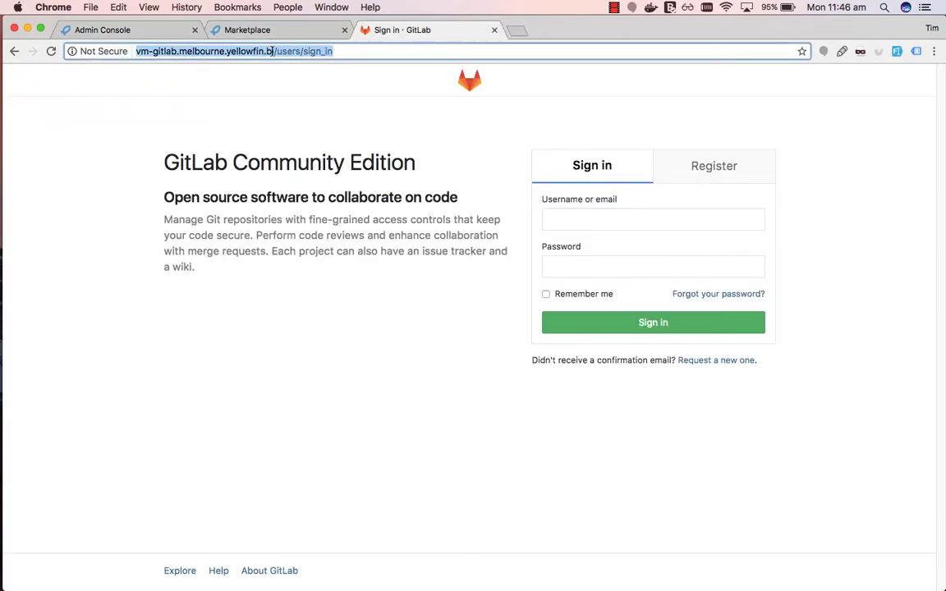
drag(275, 51, 124, 51)
key(super+c)
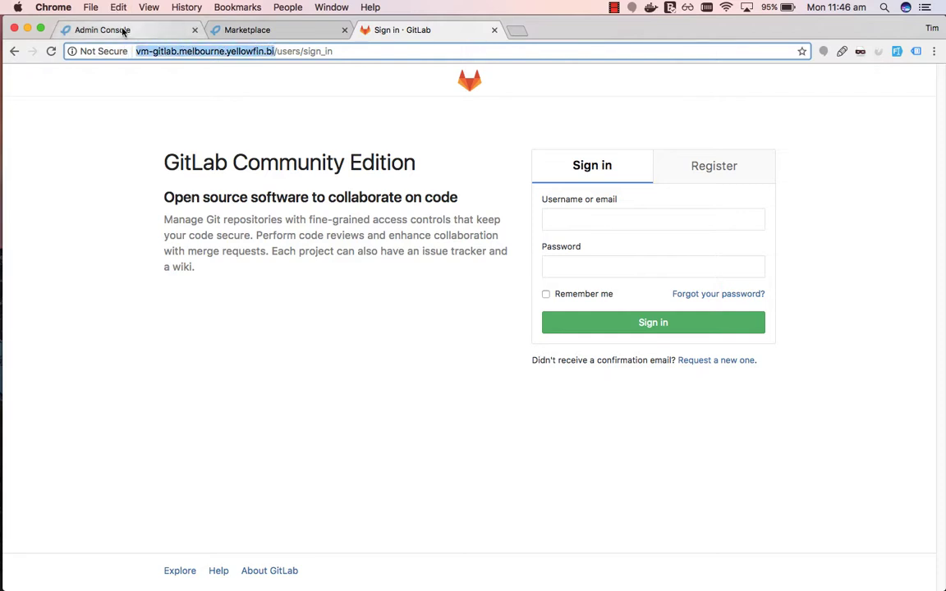
click(123, 31)
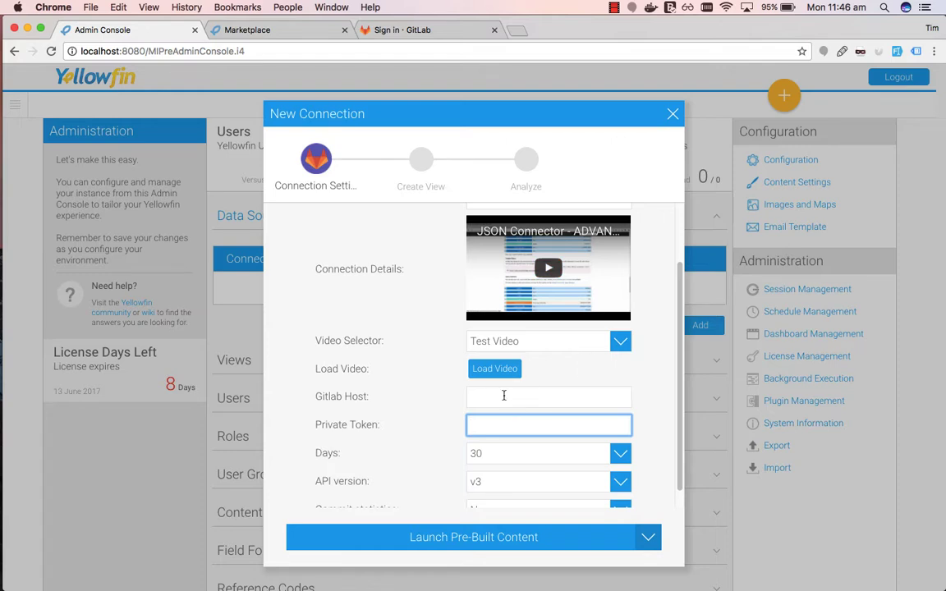
click(565, 395)
key(super+v)
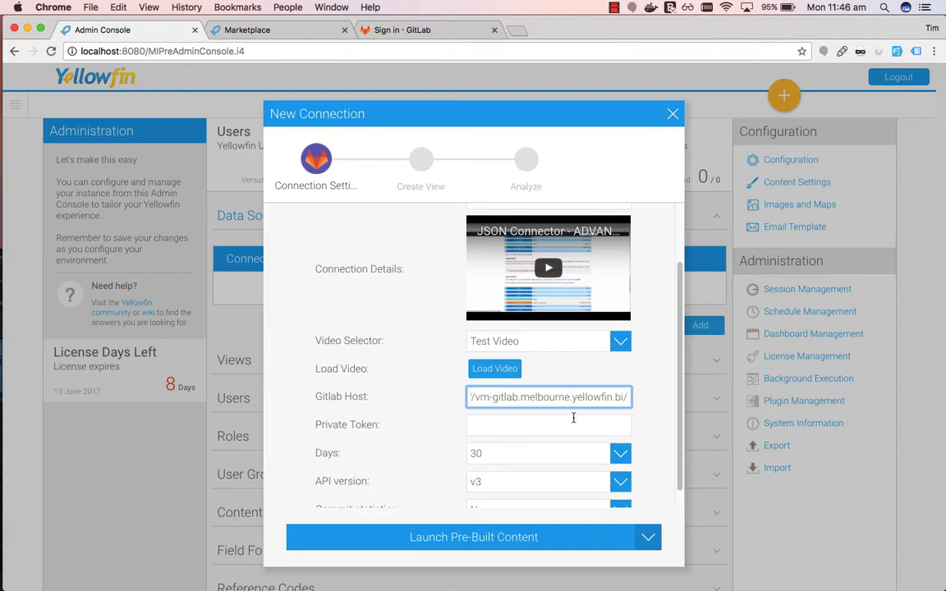
key(Left)
key(Left)
key(Left)
key(Left)
key(Left)
key(Left)
key(Left)
key(Left)
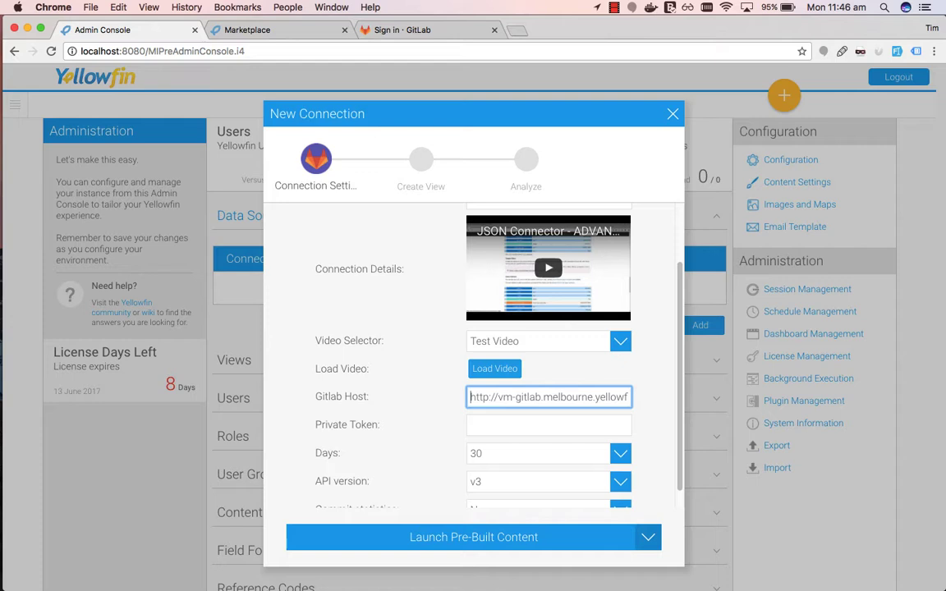
key(Right)
key(Right)
key(Right)
key(Right)
click(614, 424)
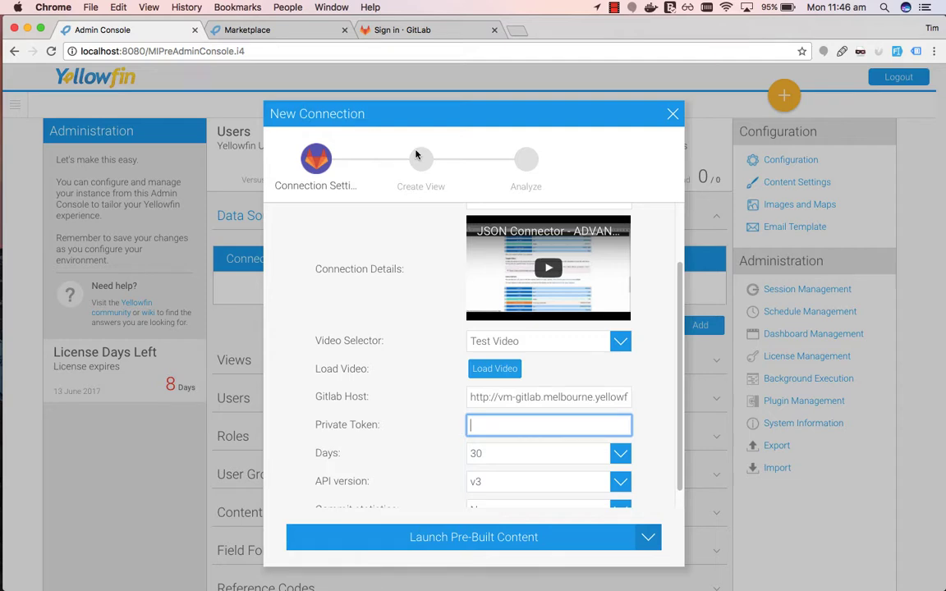
Step: Sign in to GitLab with the account's username and password, then open User Settings
click(409, 32)
click(577, 216)
text(tim)
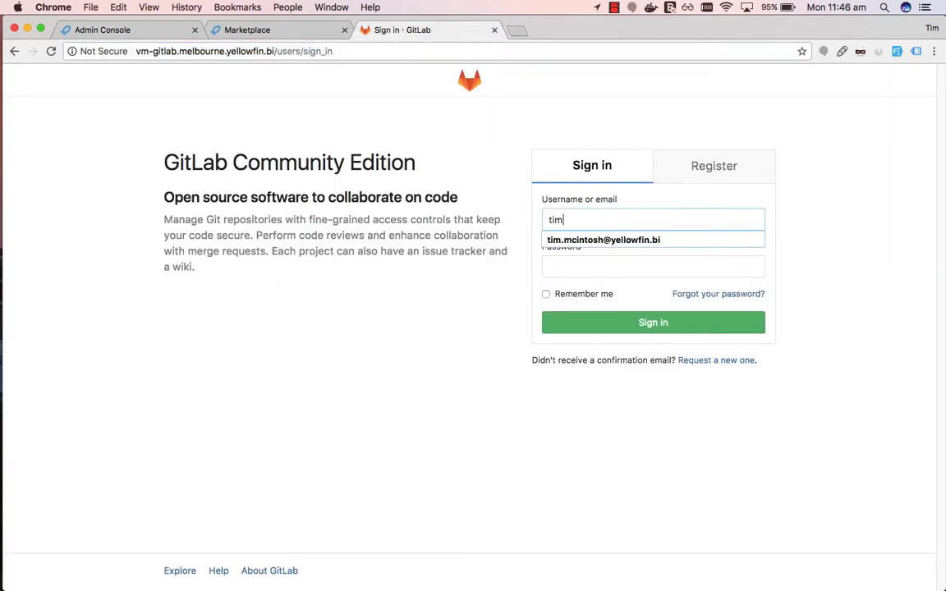
key(Down)
key(Return)
key(Tab)
text(••••)
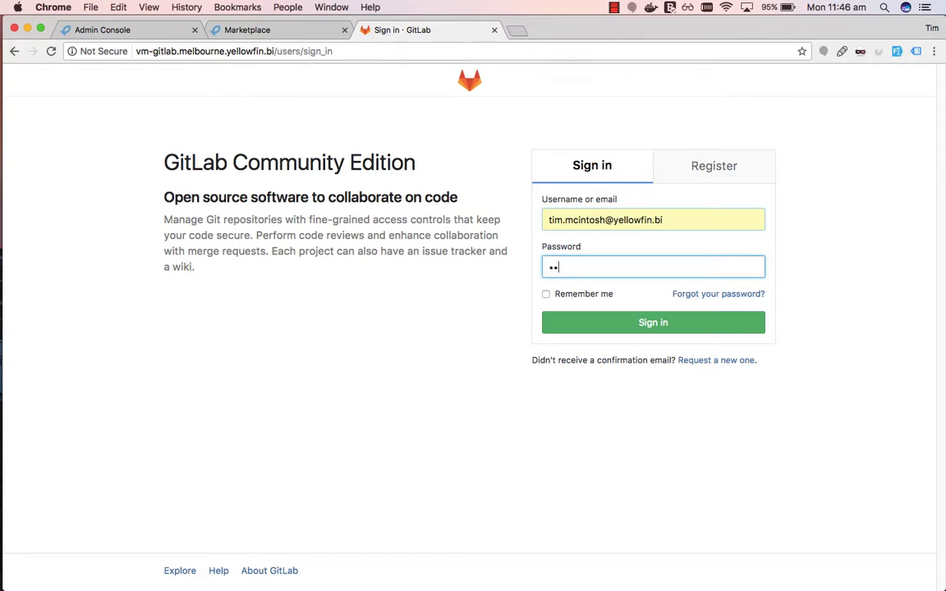
text(•••••)
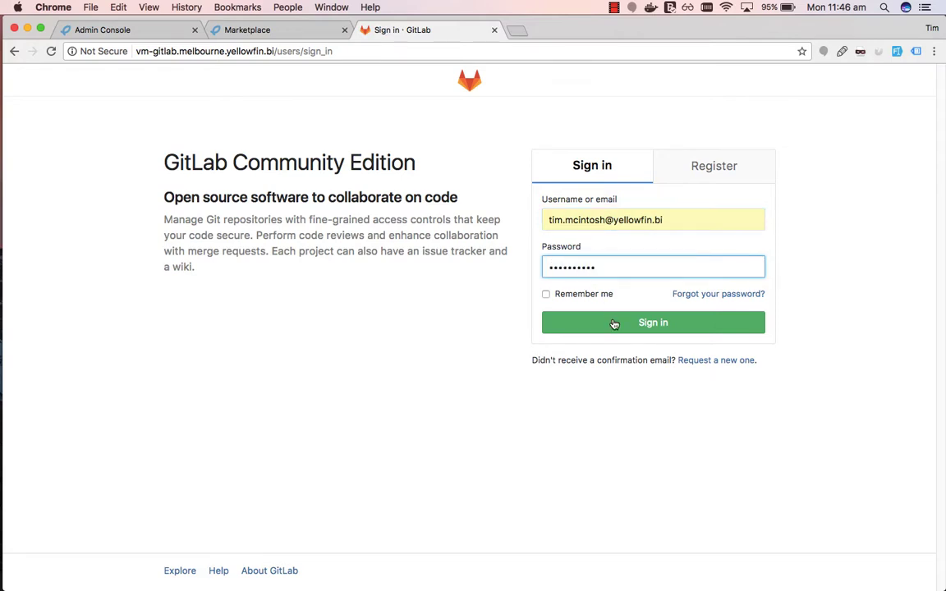
click(615, 325)
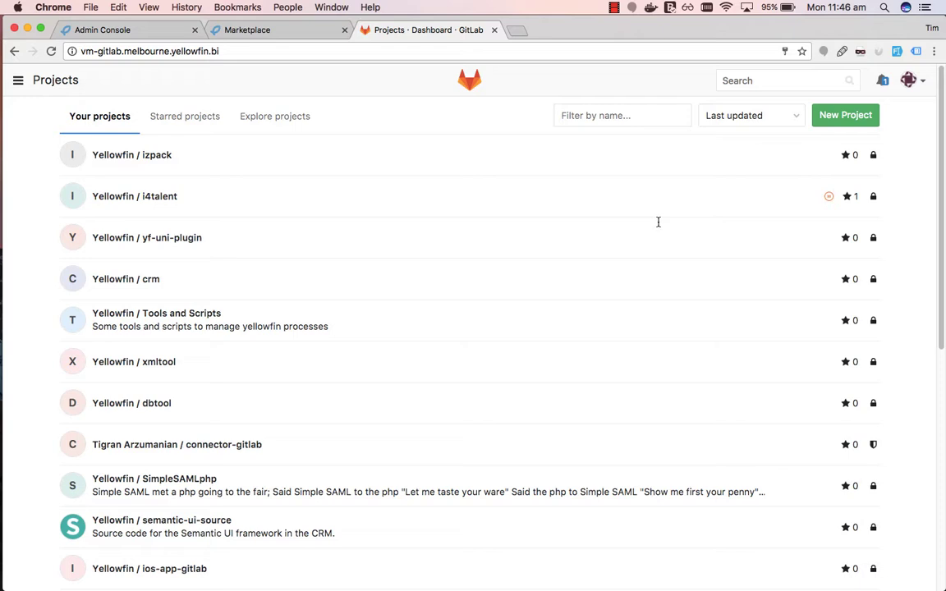
click(912, 80)
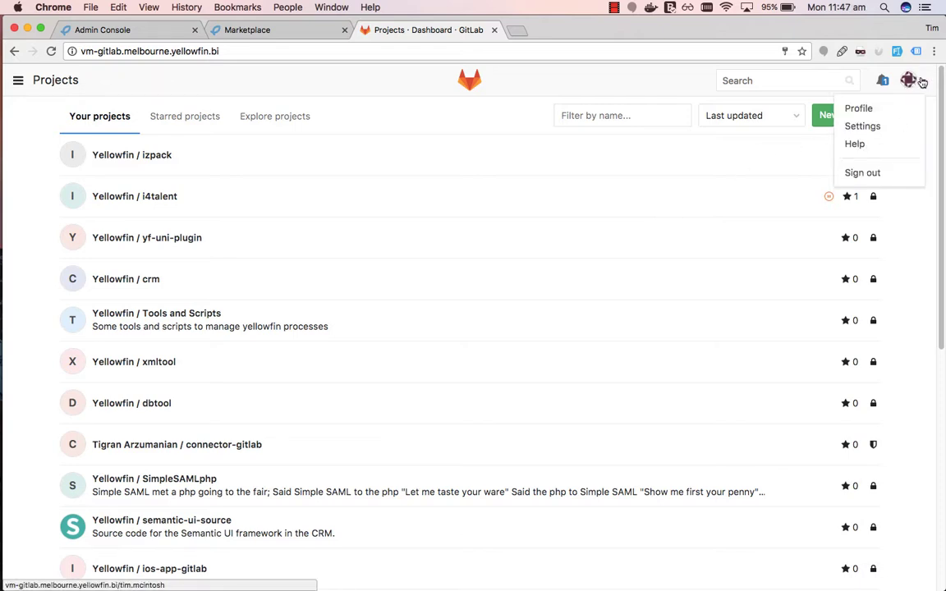
click(881, 129)
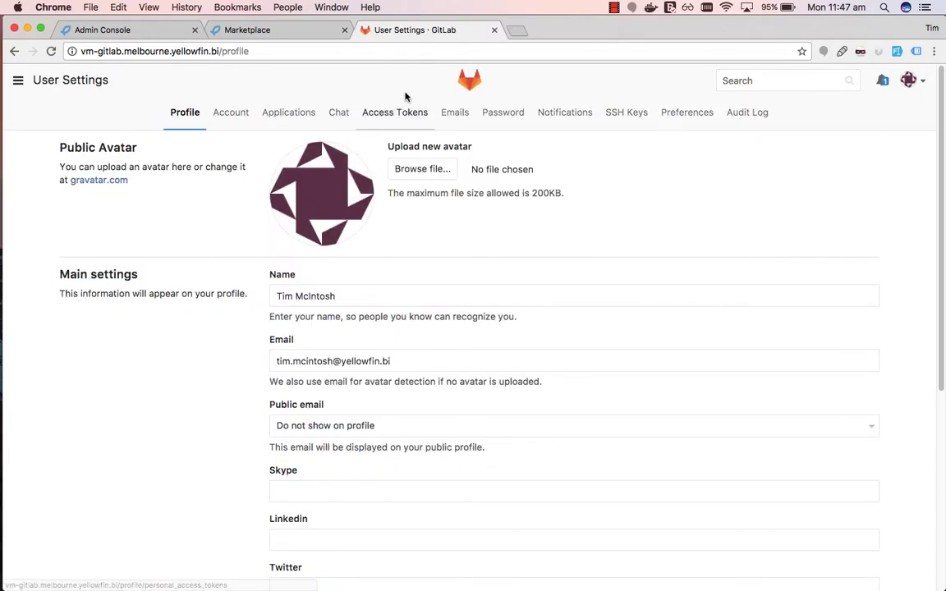
Step: Draft access token 'Gitlab Yellowfin Connector' with no expiry and the api and read_user scopes
click(395, 119)
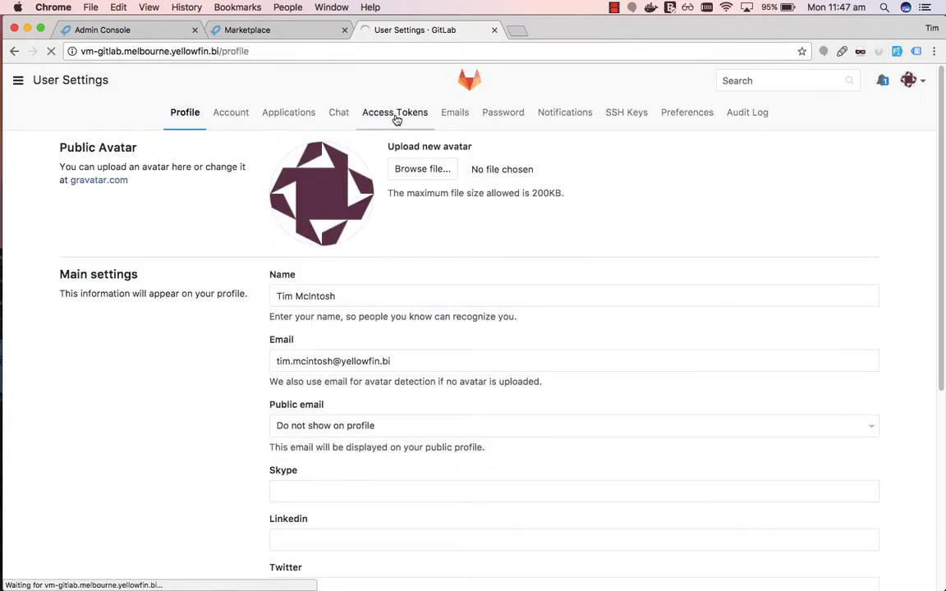
click(386, 203)
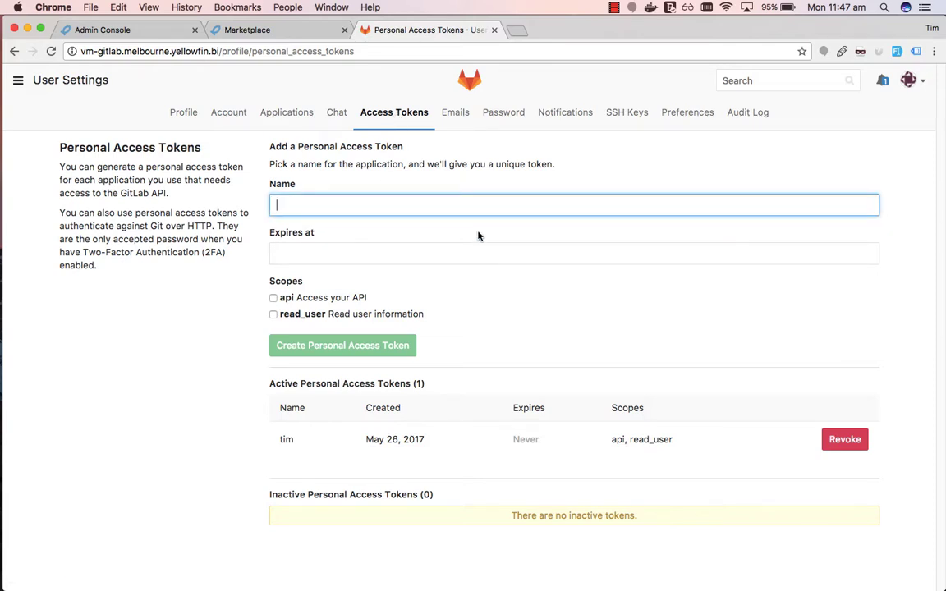
text(Gitlab YelC)
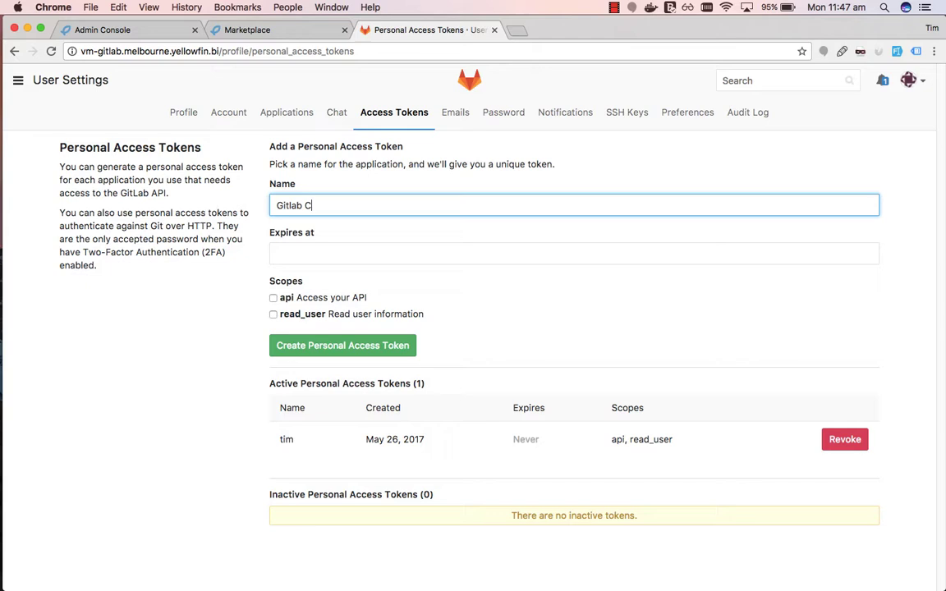
text(onnector)
click(305, 205)
text(Yellowfin)
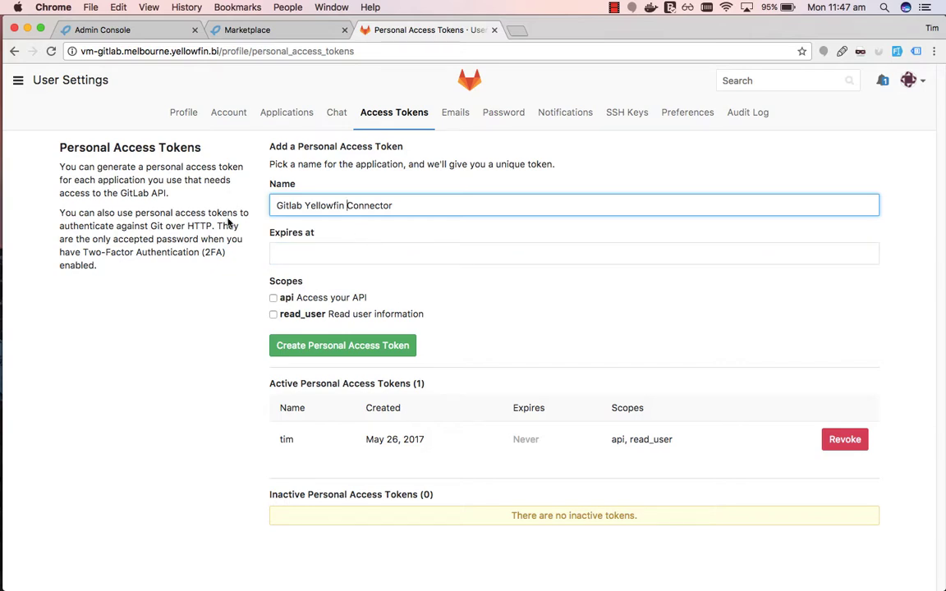
click(368, 250)
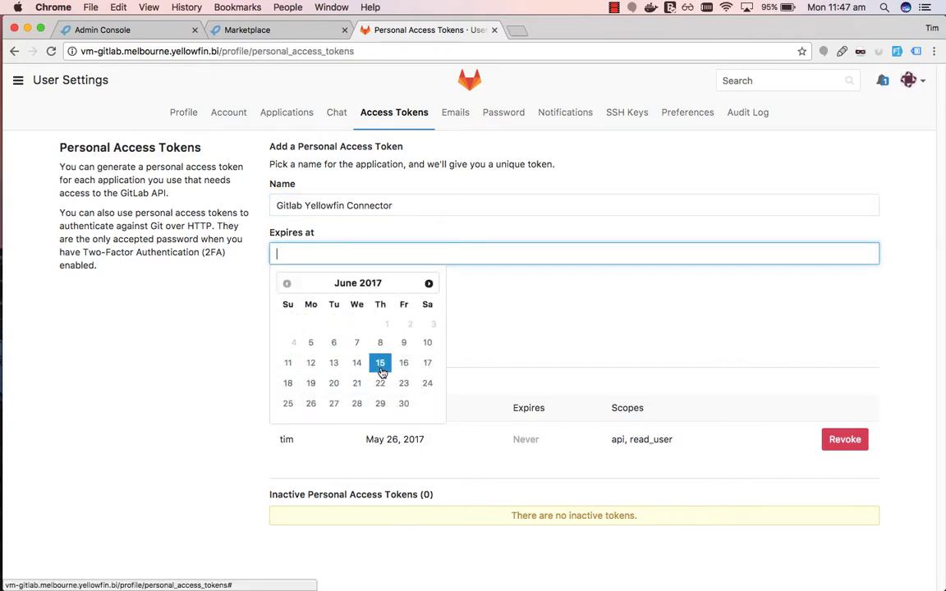
click(500, 315)
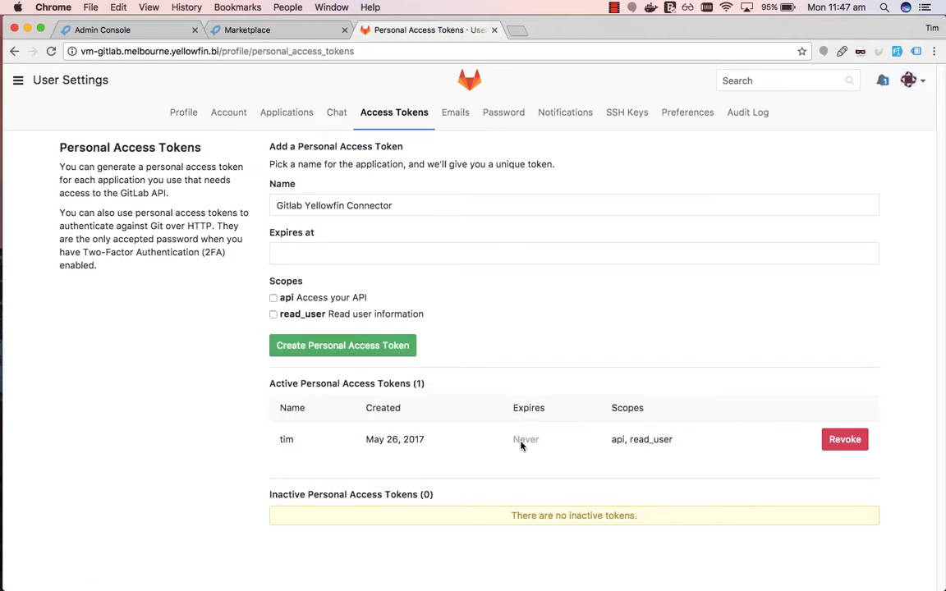
click(273, 298)
click(274, 315)
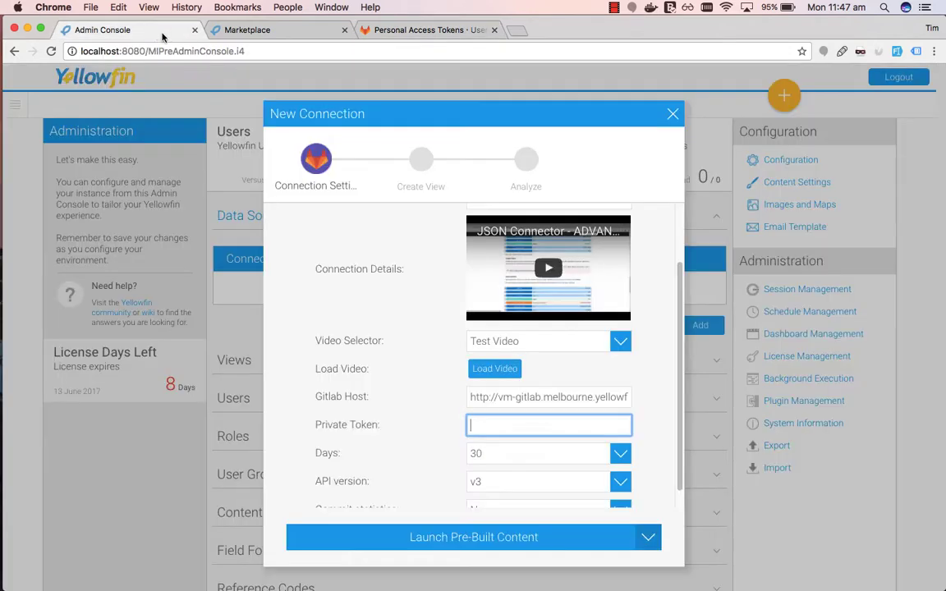
Step: Paste the access token into Yellowfin's Private Token field and keep Days at 30
click(102, 30)
key(super+v)
scroll(537, 339, down, 1)
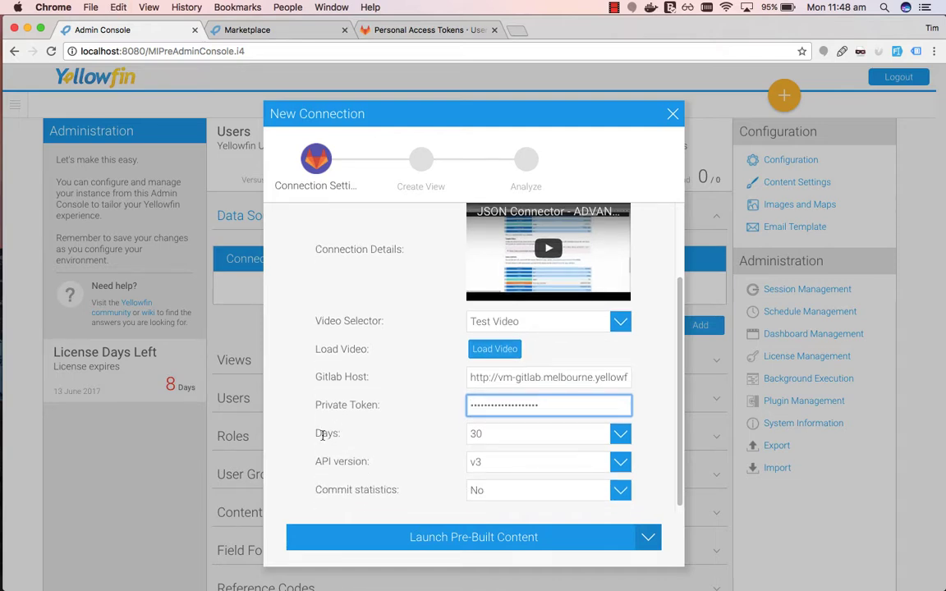
click(620, 437)
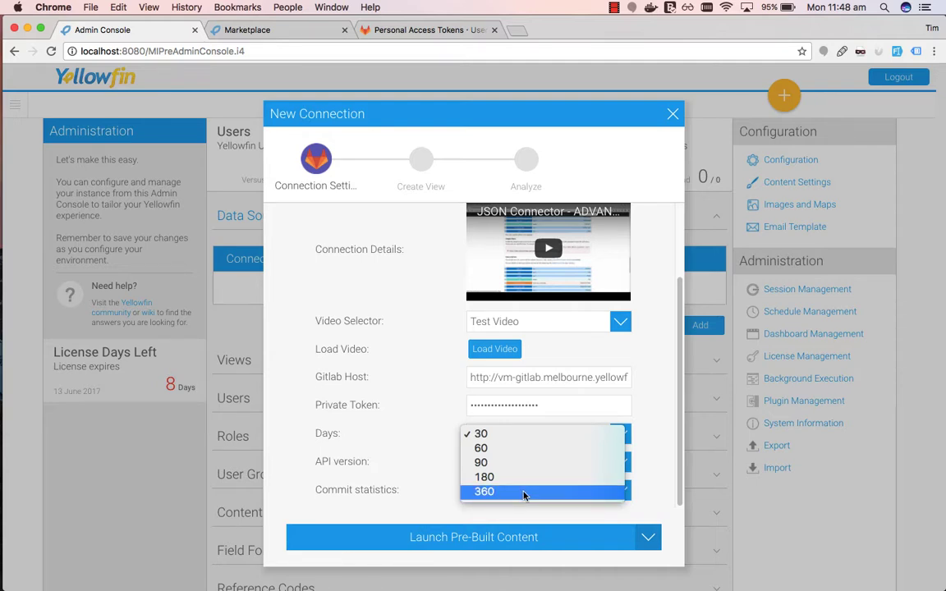
click(375, 390)
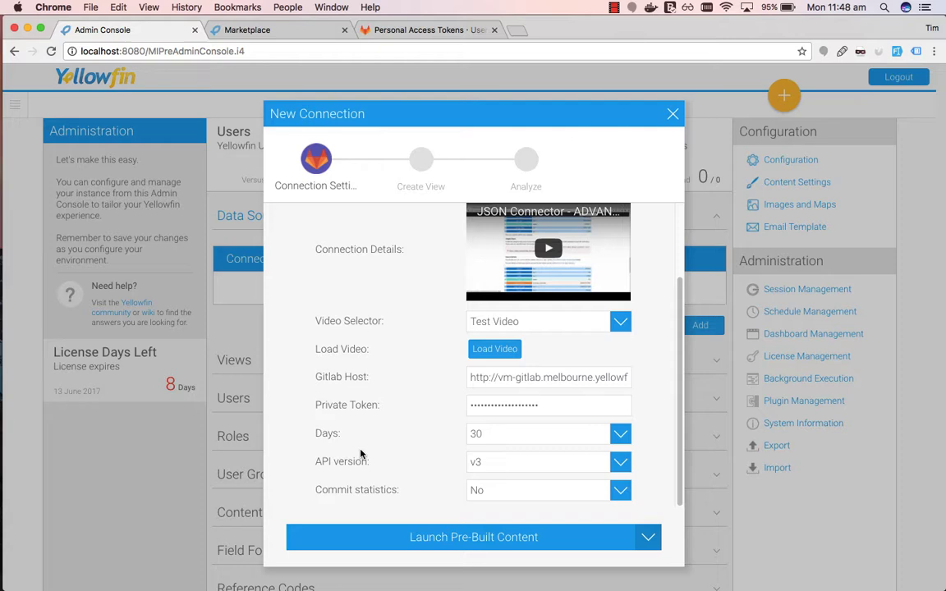
Step: Keep API version v3 and set Commit statistics to Yes
click(521, 466)
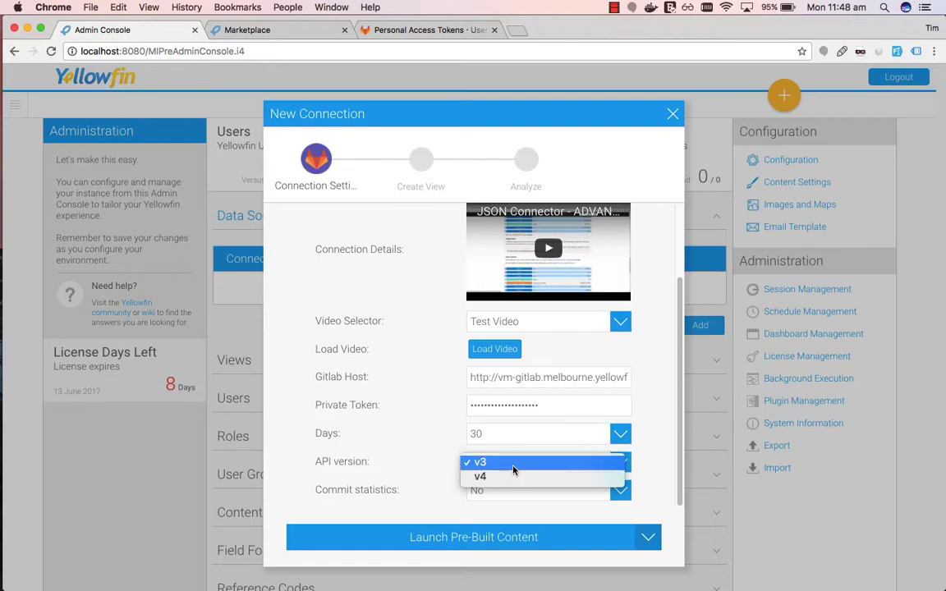
click(505, 464)
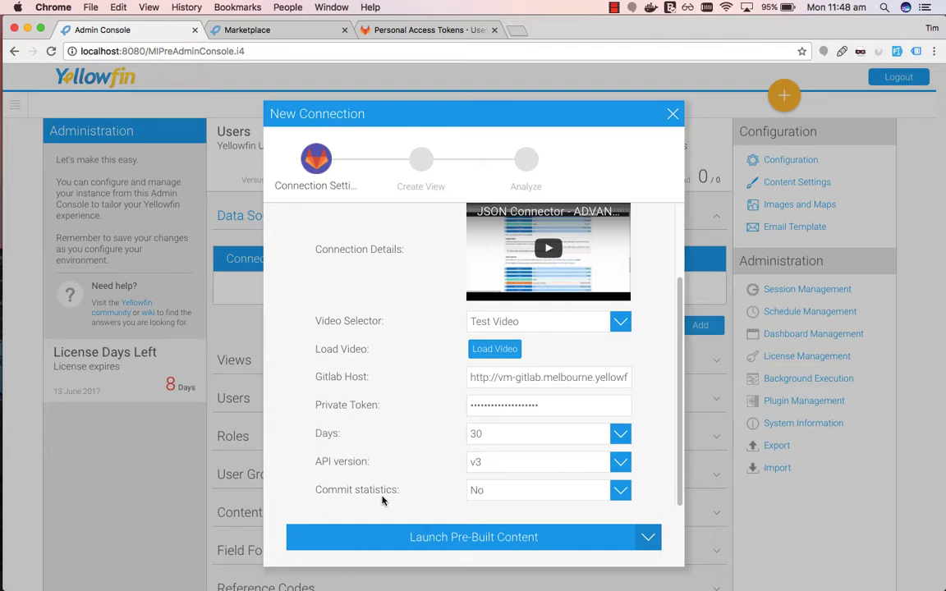
click(618, 491)
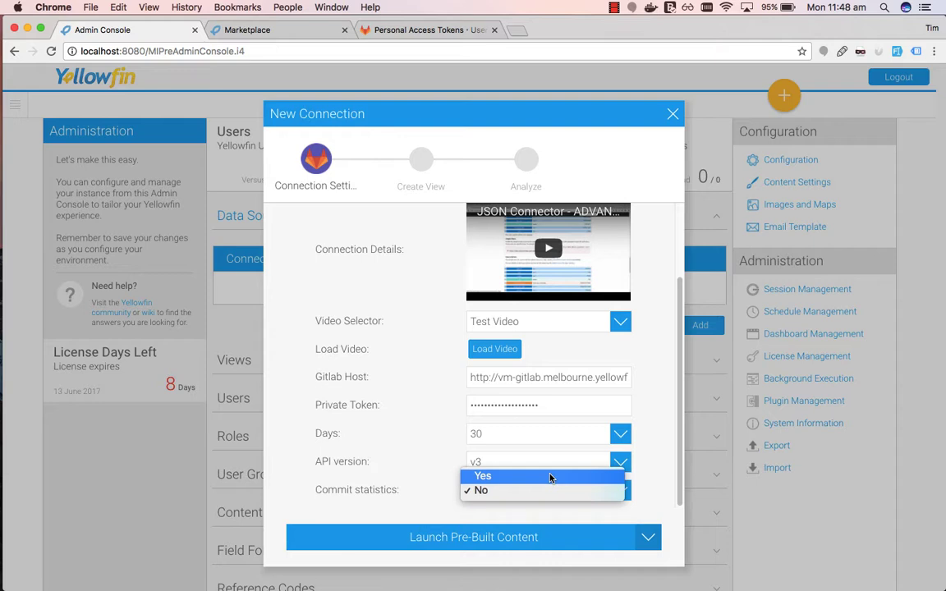
click(478, 476)
scroll(537, 440, up, 2)
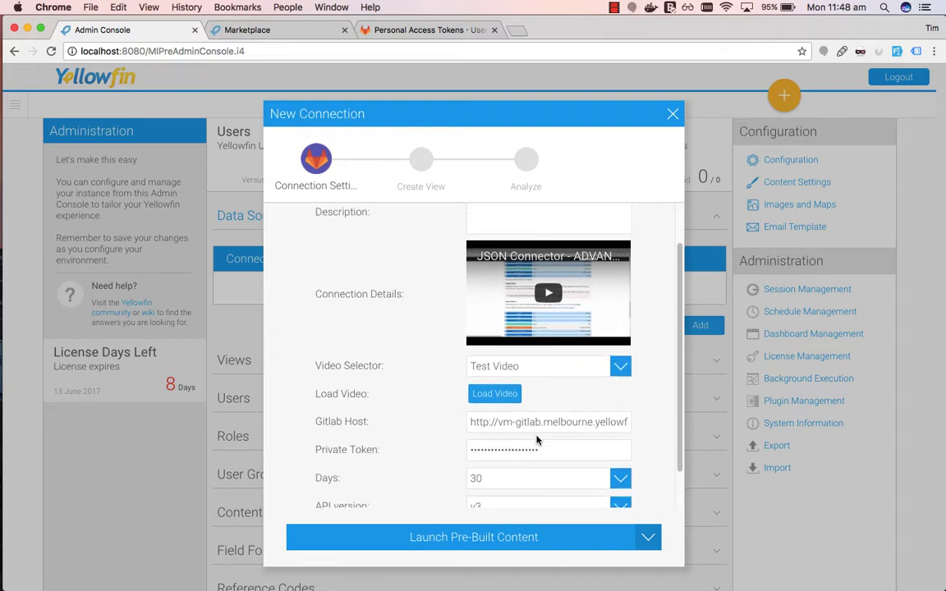
scroll(539, 445, up, 1)
scroll(539, 445, down, 3)
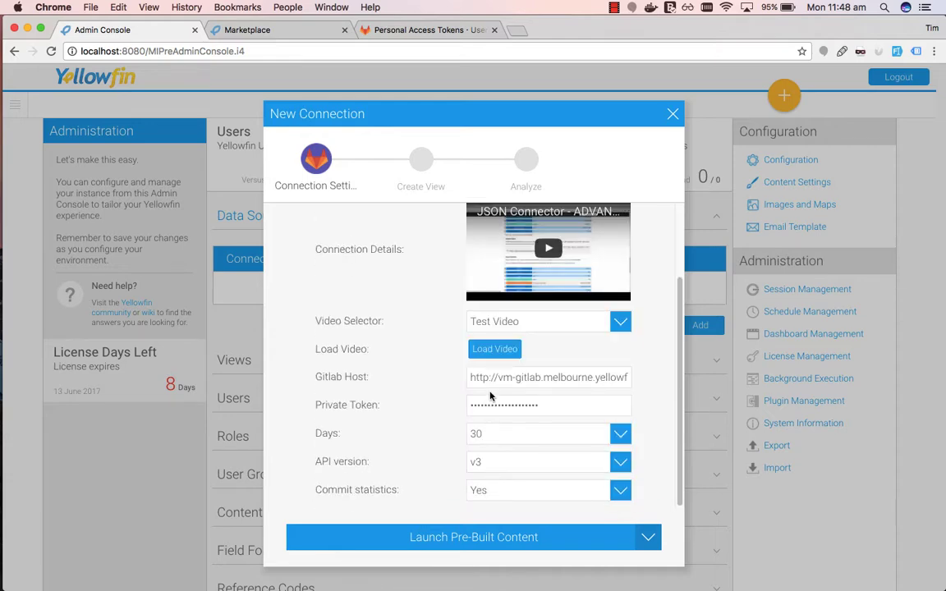
Step: Launch the pre-built GitLab content, dismiss the save-password prompt, and open the GitLab dashboard
click(479, 538)
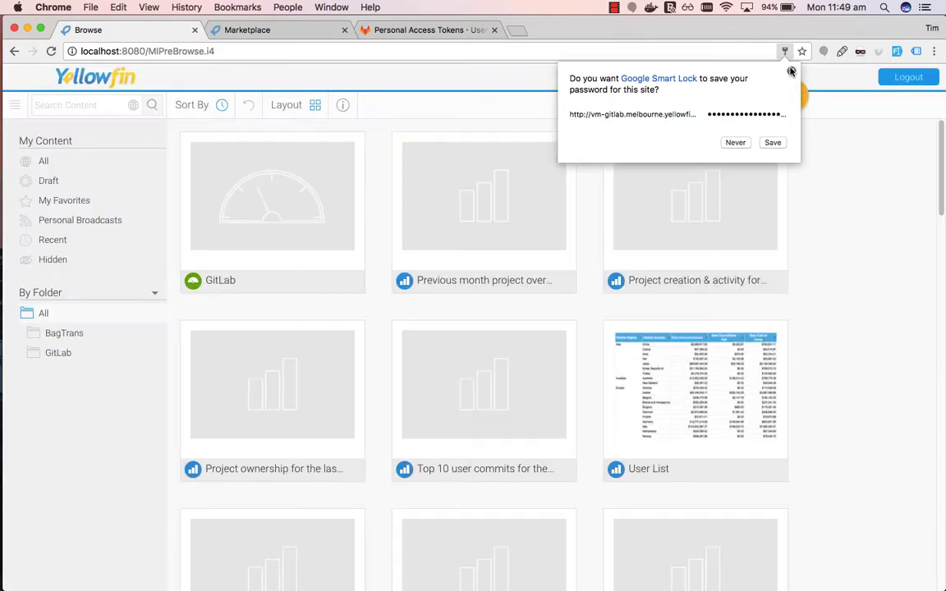
click(791, 72)
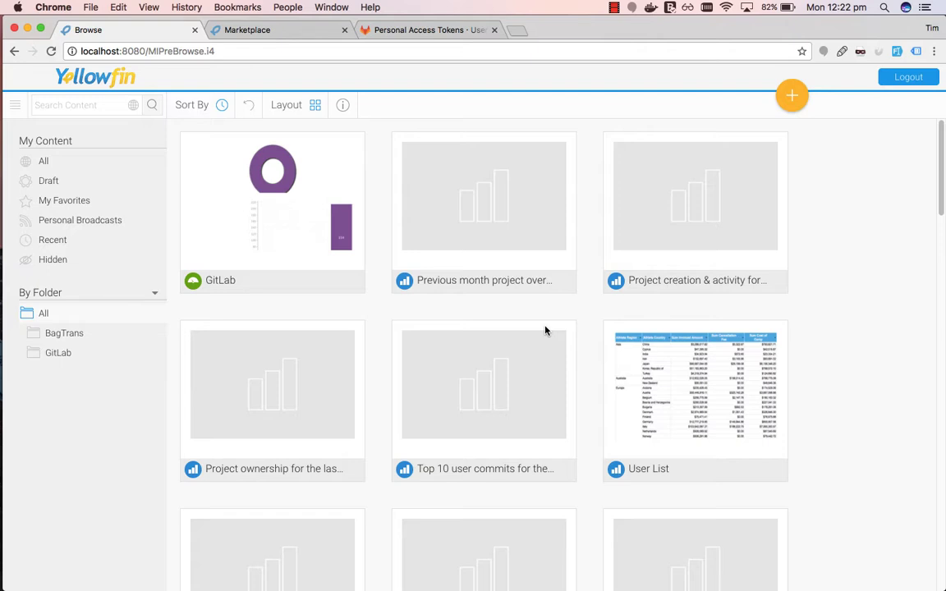
click(234, 282)
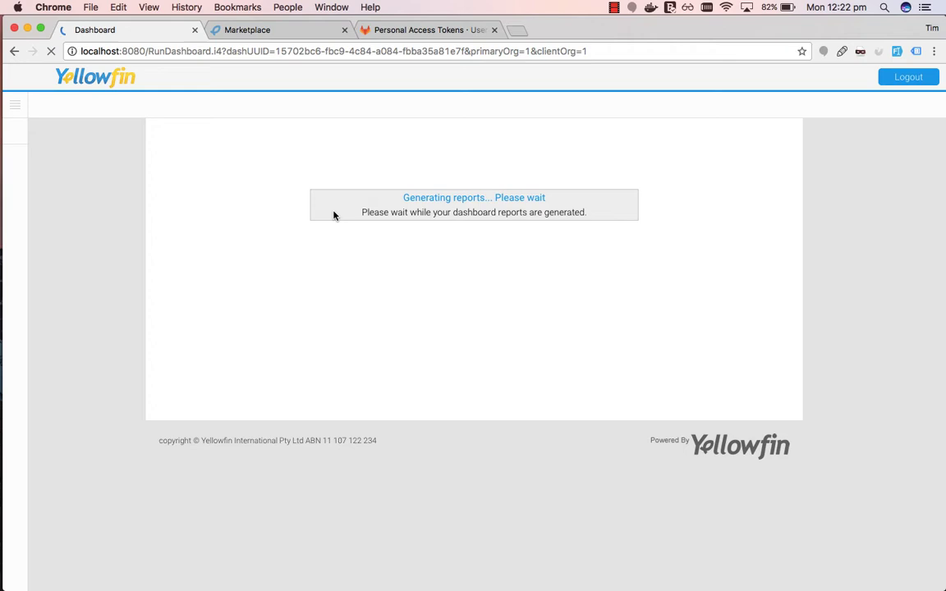